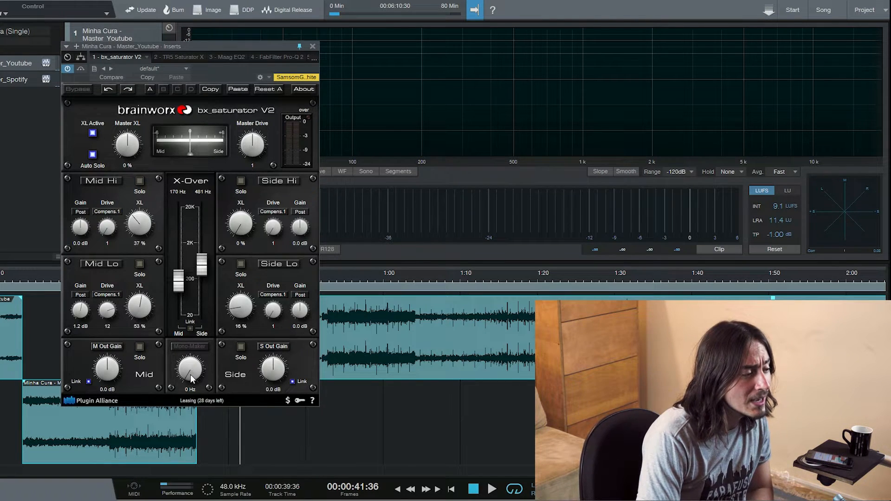
- Try raising the Mono-Maker frequency to 294 Hz and return it to 0 Hz
{"action": "mouse_move", "coordinate": [189, 372]}
{"action": "left_mouse_down"}
{"action": "mouse_move", "coordinate": [194, 341]}
{"action": "mouse_move", "coordinate": [186, 373]}
{"action": "left_mouse_up"}
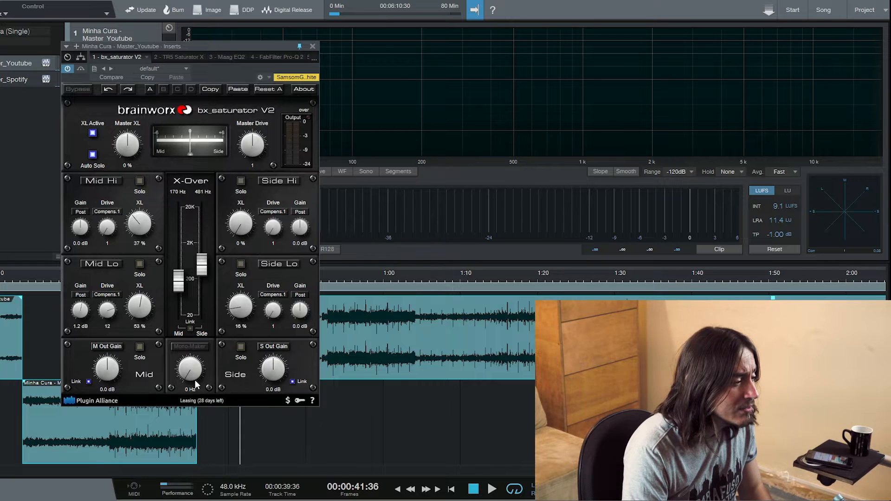
{"action": "mouse_move", "coordinate": [191, 372]}
{"action": "left_mouse_down"}
{"action": "mouse_move", "coordinate": [191, 338]}
{"action": "mouse_move", "coordinate": [186, 364]}
{"action": "left_mouse_up"}
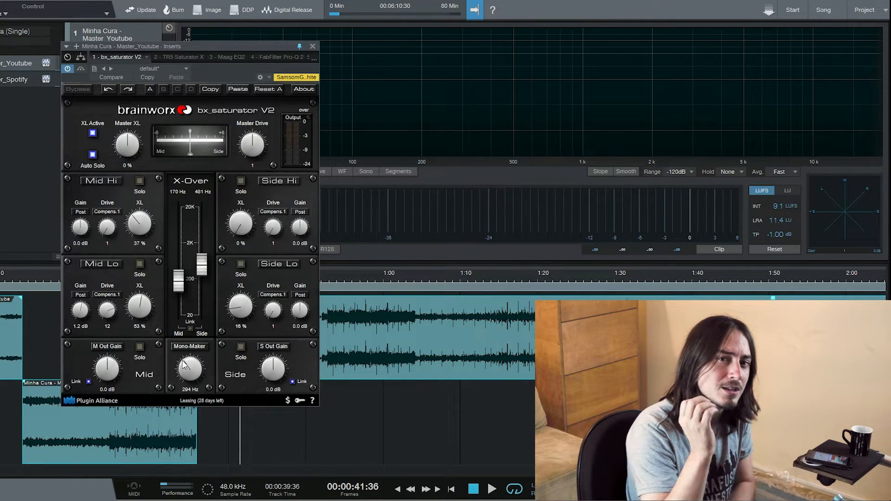
{"action": "left_click_drag", "start_coordinate": [184, 366], "coordinate": [179, 439]}
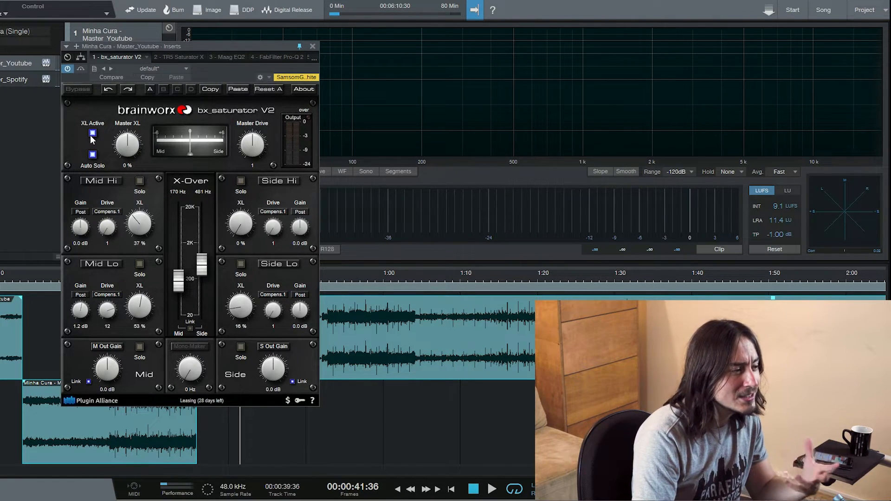
- Toggle XL Active off and back on to demonstrate how it affects the four saturation bands
{"action": "left_click", "coordinate": [92, 134]}
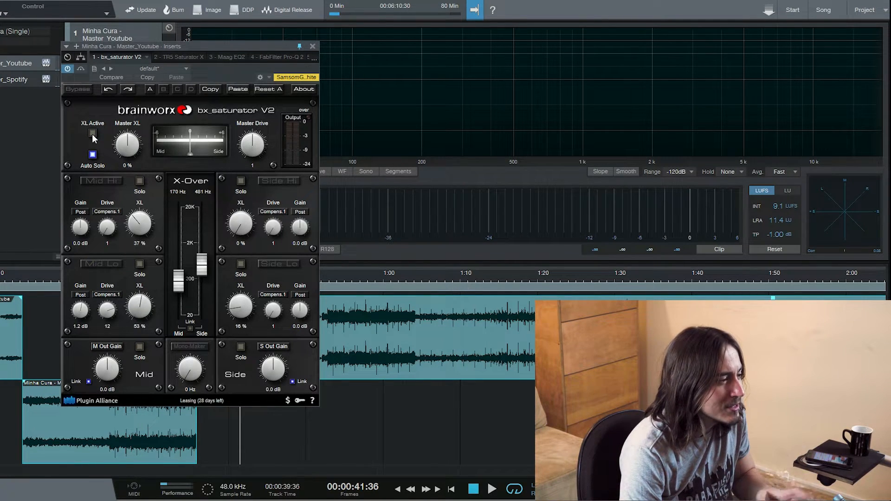
{"action": "left_click", "coordinate": [92, 133]}
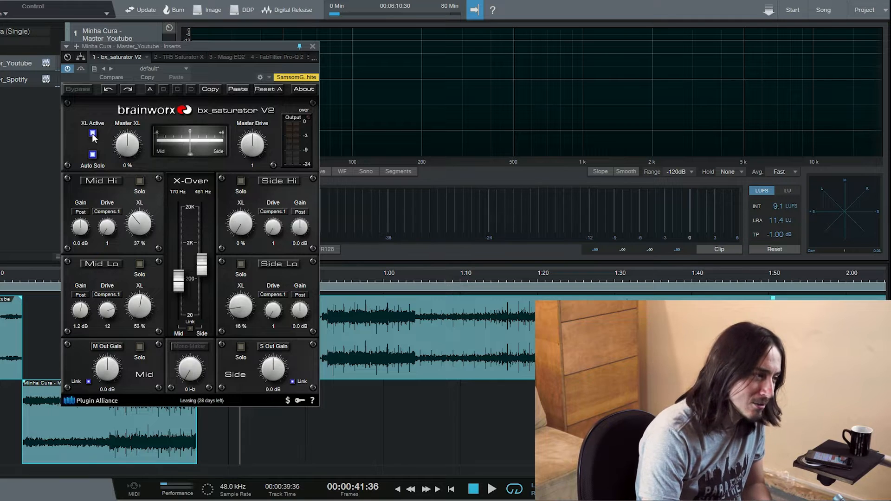
{"action": "left_click", "coordinate": [105, 182]}
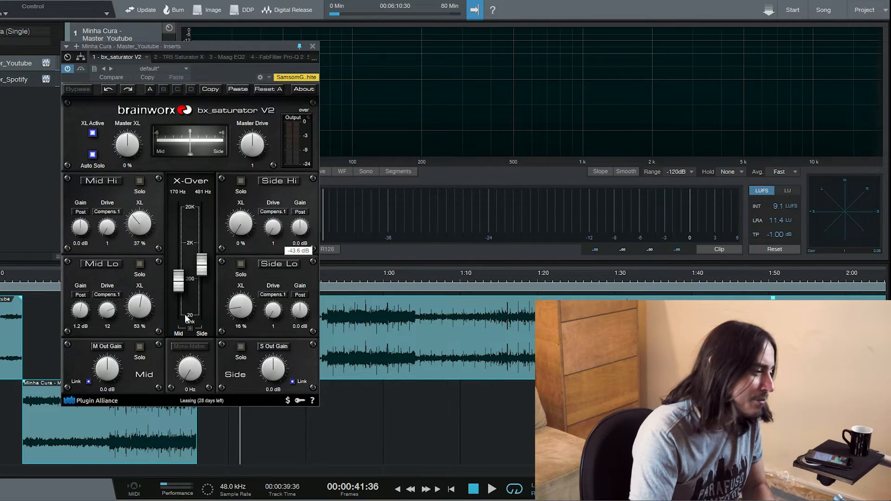
- Try the Mid Hi gain mode as Pre and return it to Post
{"action": "left_click", "coordinate": [82, 212]}
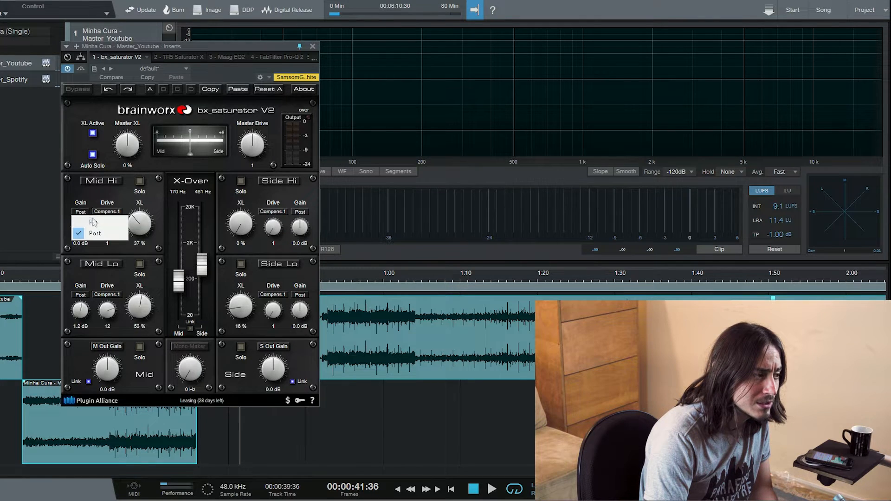
{"action": "left_click", "coordinate": [99, 223]}
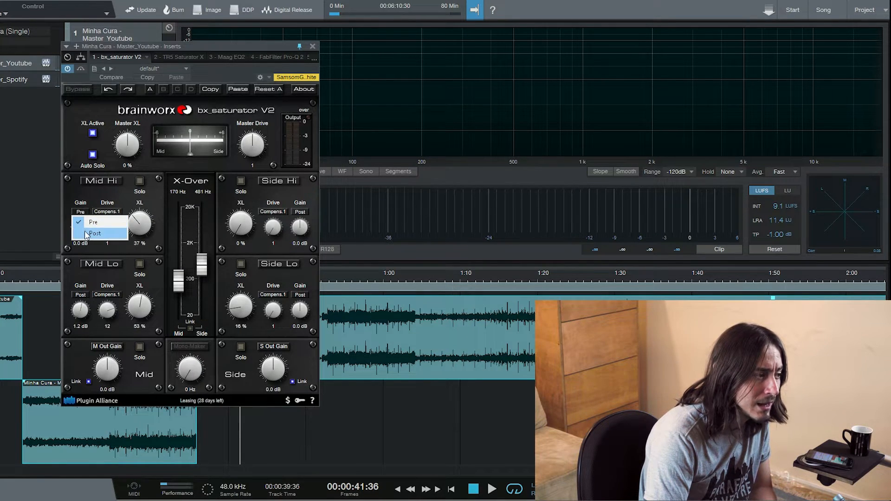
{"action": "left_click", "coordinate": [95, 233]}
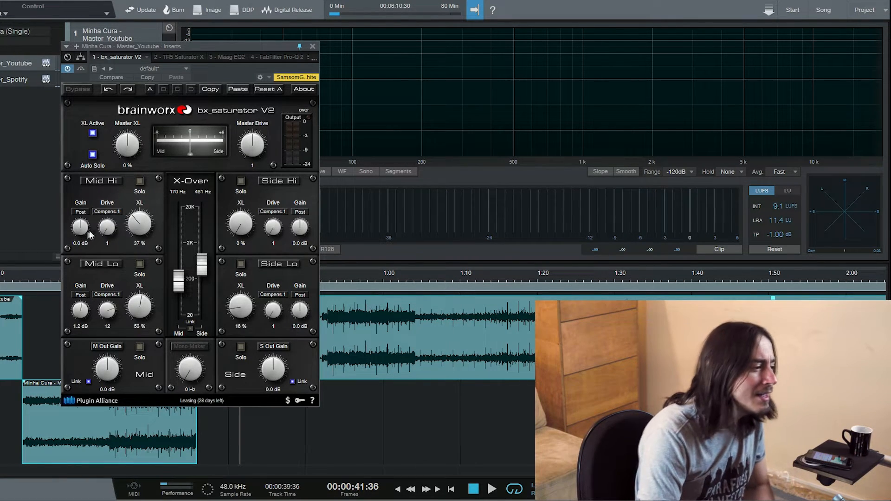
- Review the drive compensation options for the Mid Hi band without changing the selection
{"action": "left_click", "coordinate": [111, 215]}
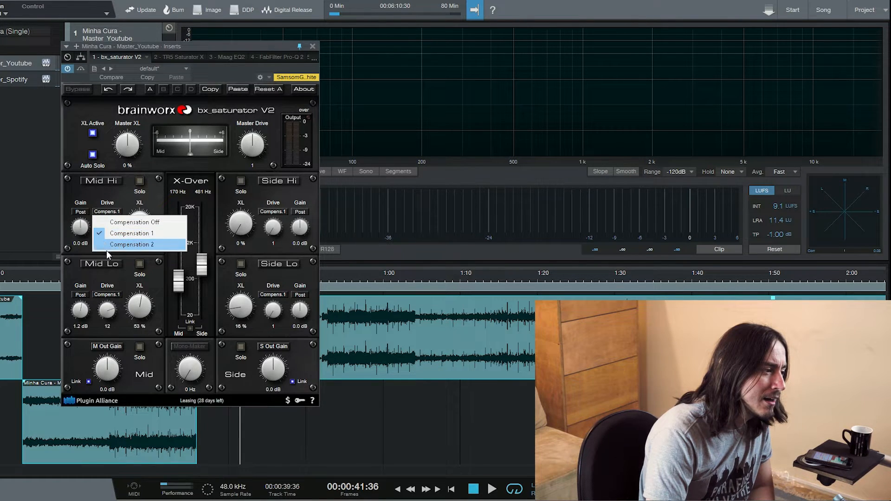
{"action": "left_click", "coordinate": [103, 210]}
{"action": "left_click", "coordinate": [104, 212]}
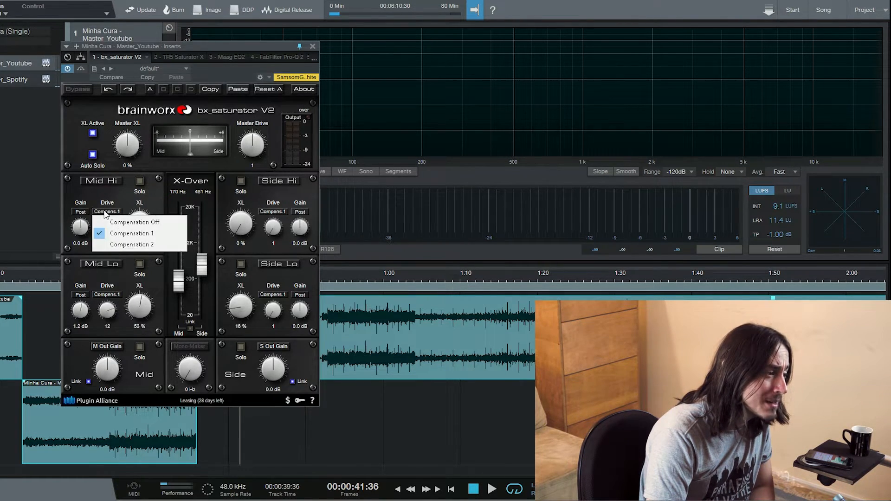
{"action": "left_click", "coordinate": [109, 201]}
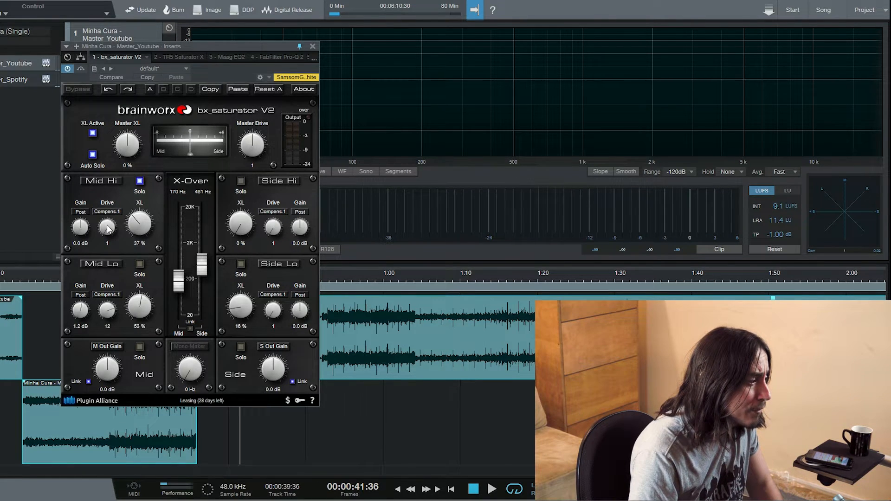
- Try adjusting the Mid Hi drive and return it to 1, leaving the Mid Lo controls as they are
{"action": "left_click_drag", "start_coordinate": [107, 225], "coordinate": [105, 214]}
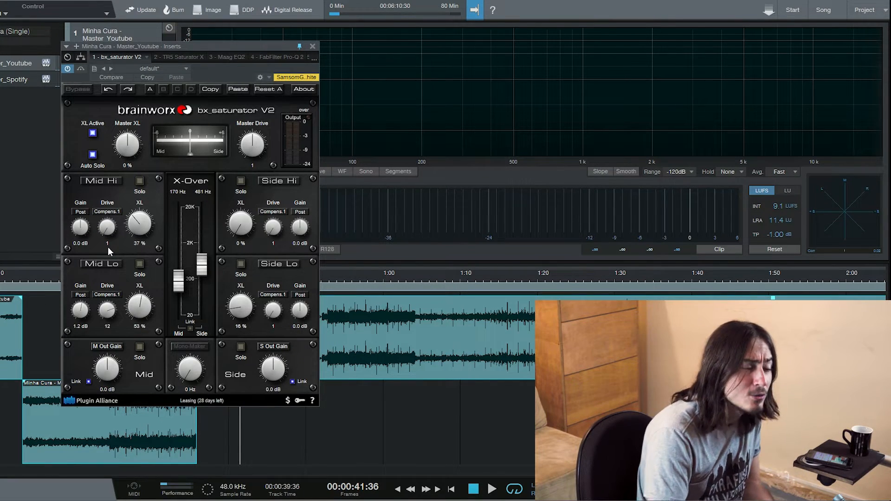
{"action": "mouse_move", "coordinate": [111, 233]}
{"action": "left_mouse_down"}
{"action": "mouse_move", "coordinate": [113, 174]}
{"action": "mouse_move", "coordinate": [98, 251]}
{"action": "mouse_move", "coordinate": [110, 247]}
{"action": "left_mouse_up"}
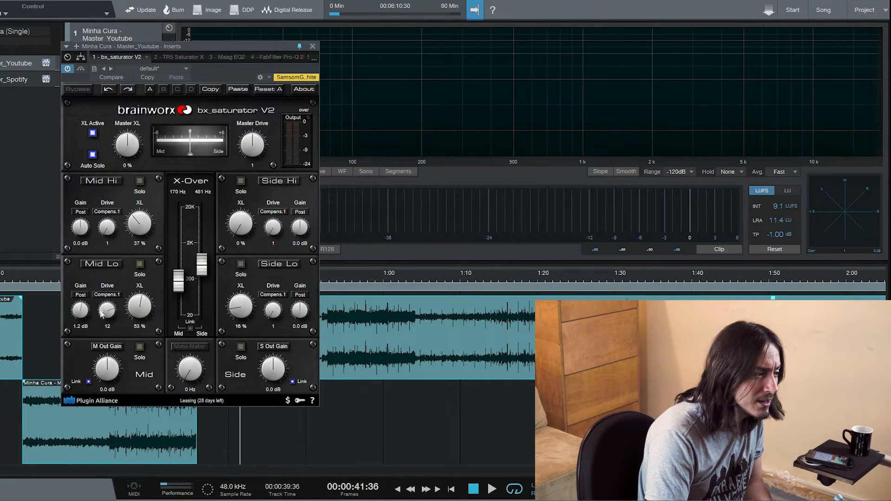
{"action": "left_click_drag", "start_coordinate": [116, 290], "coordinate": [135, 223]}
{"action": "mouse_move", "coordinate": [129, 328]}
{"action": "left_mouse_down"}
{"action": "mouse_move", "coordinate": [127, 339]}
{"action": "mouse_move", "coordinate": [128, 331]}
{"action": "left_mouse_up"}
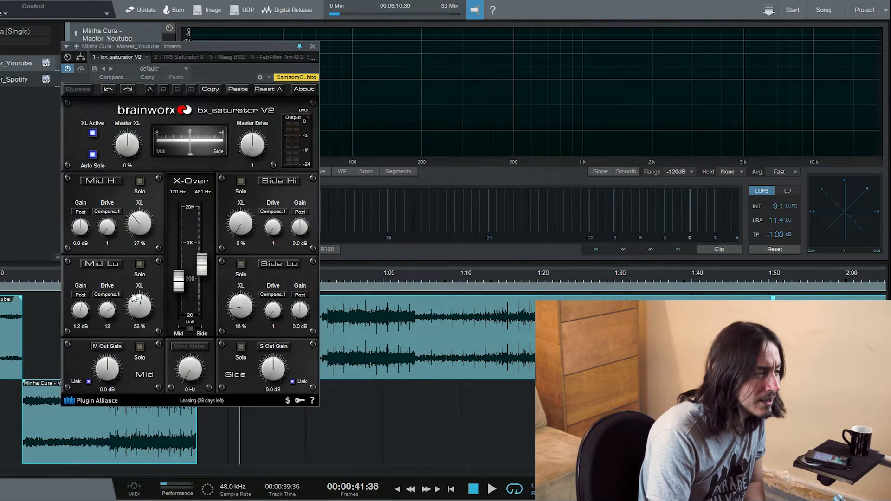
- Solo the Mid Lo band briefly and release the solo
{"action": "left_click", "coordinate": [140, 264]}
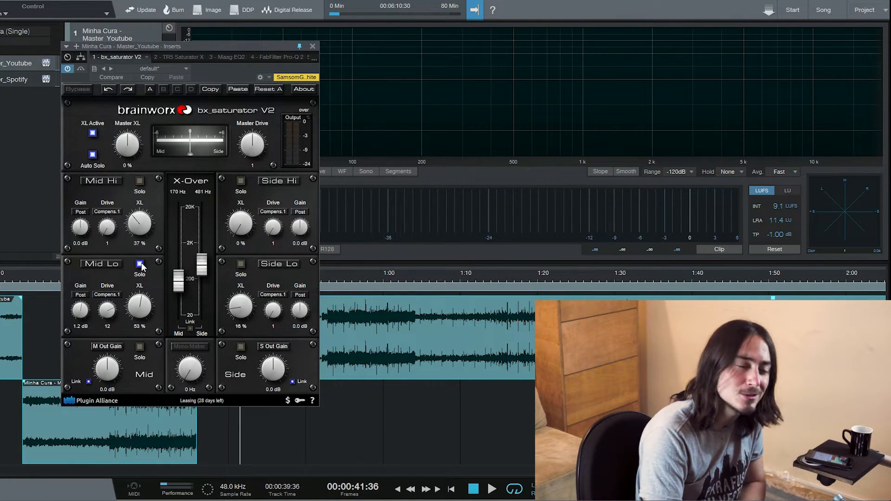
{"action": "left_click", "coordinate": [141, 263]}
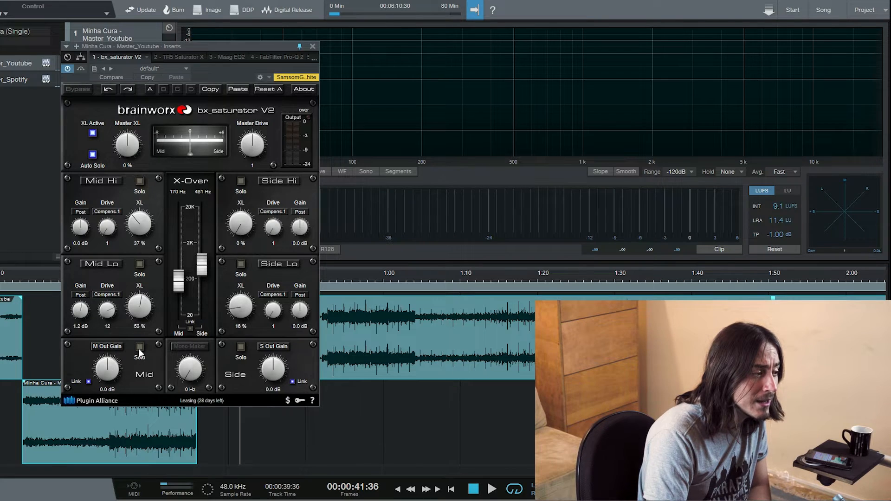
{"action": "left_click", "coordinate": [240, 347]}
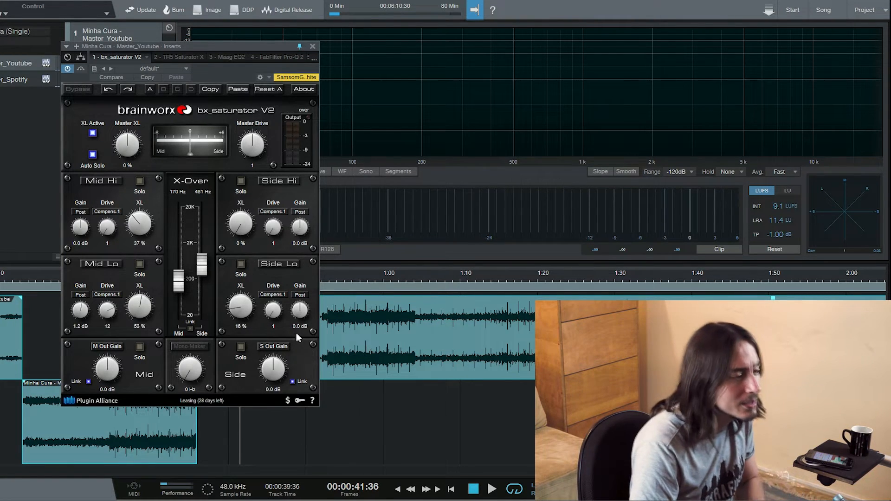
- Unlink the mid and side output gains, try a mid output gain of 2.6 dB, and reset it to 0.0 dB
{"action": "left_click", "coordinate": [292, 382]}
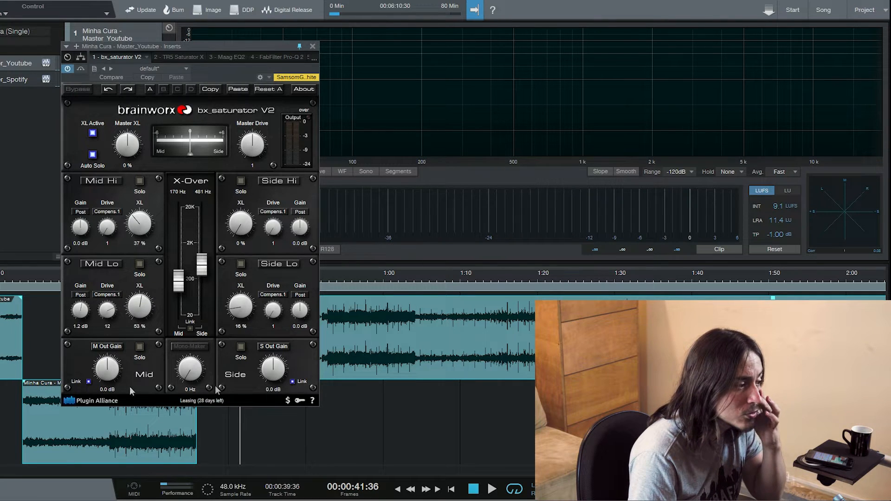
{"action": "mouse_move", "coordinate": [105, 374]}
{"action": "left_mouse_down"}
{"action": "mouse_move", "coordinate": [107, 363]}
{"action": "mouse_move", "coordinate": [102, 379]}
{"action": "left_mouse_up"}
{"action": "left_click", "coordinate": [102, 377], "text": "ctrl"}
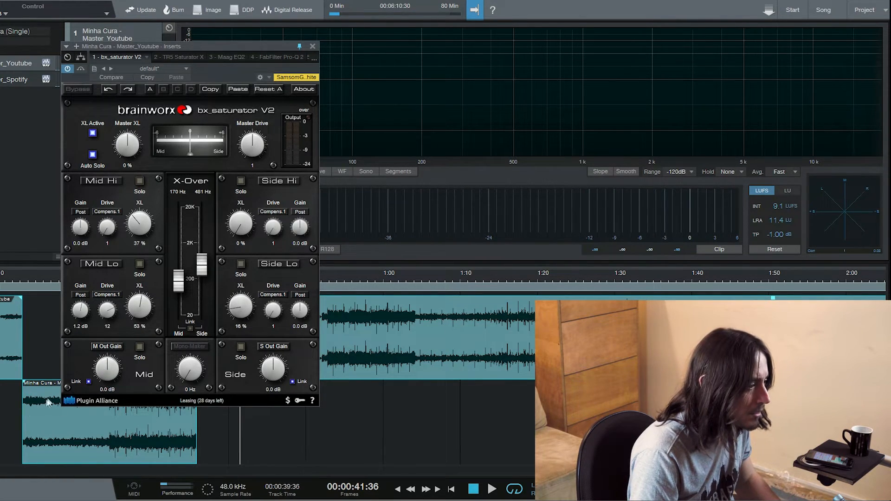
{"action": "left_click", "coordinate": [90, 382]}
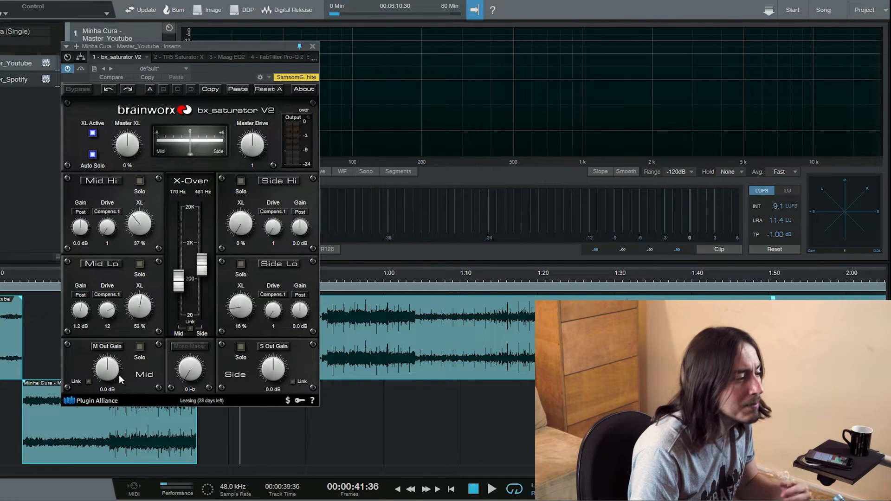
{"action": "left_click_drag", "start_coordinate": [119, 374], "coordinate": [115, 364]}
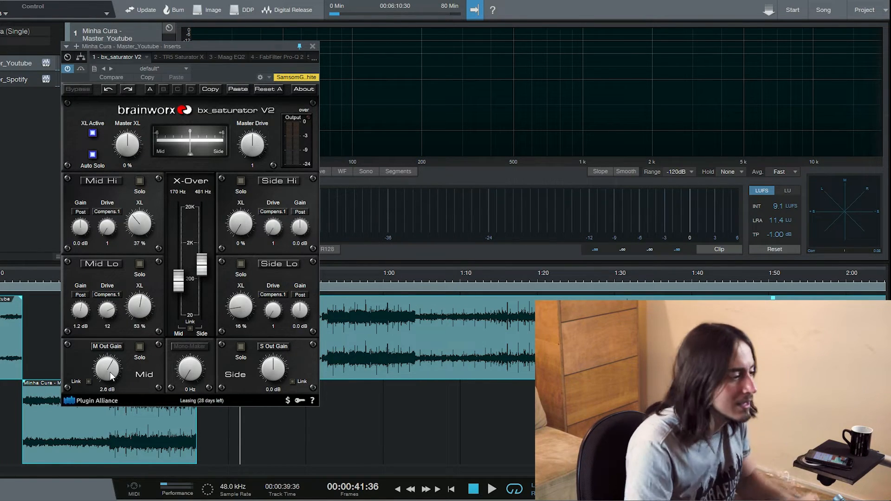
{"action": "double_click", "coordinate": [111, 374]}
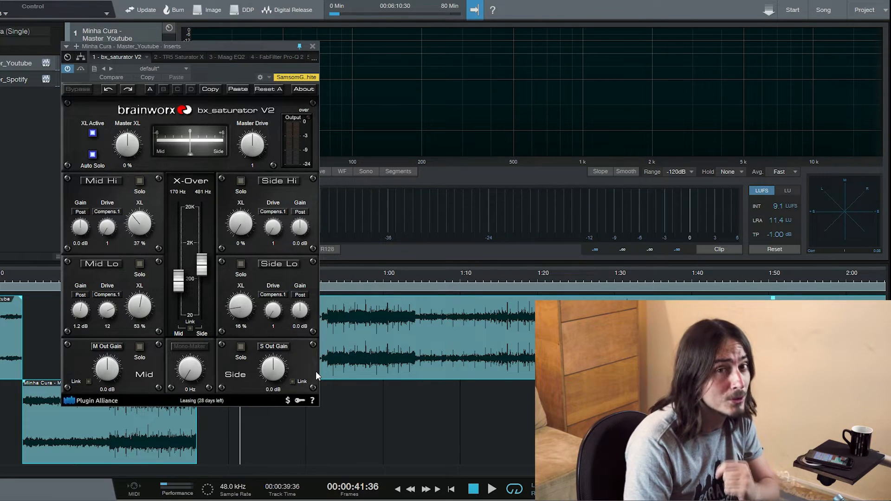
- Move the bx_saturator V2 window clear of the track inserts and play the song from about 24 seconds with the plug-in bypassed
{"action": "left_click_drag", "start_coordinate": [284, 47], "coordinate": [566, 7]}
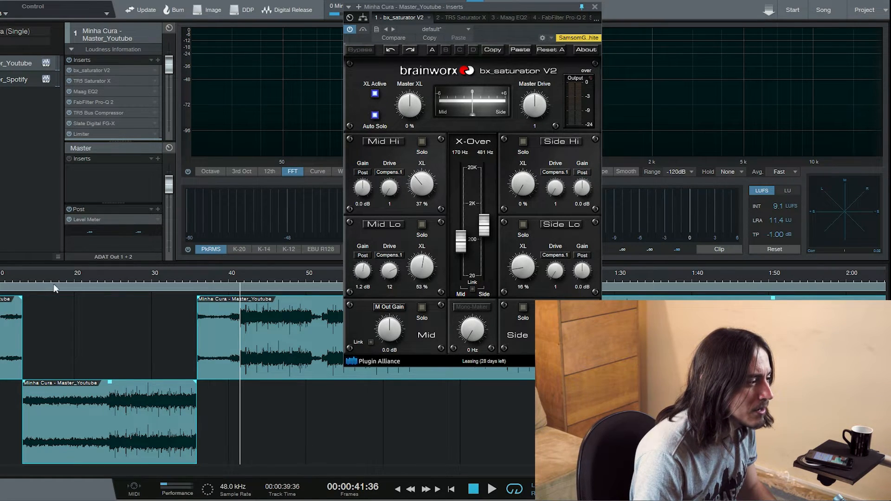
{"action": "left_click", "coordinate": [107, 274]}
{"action": "left_click", "coordinate": [363, 29]}
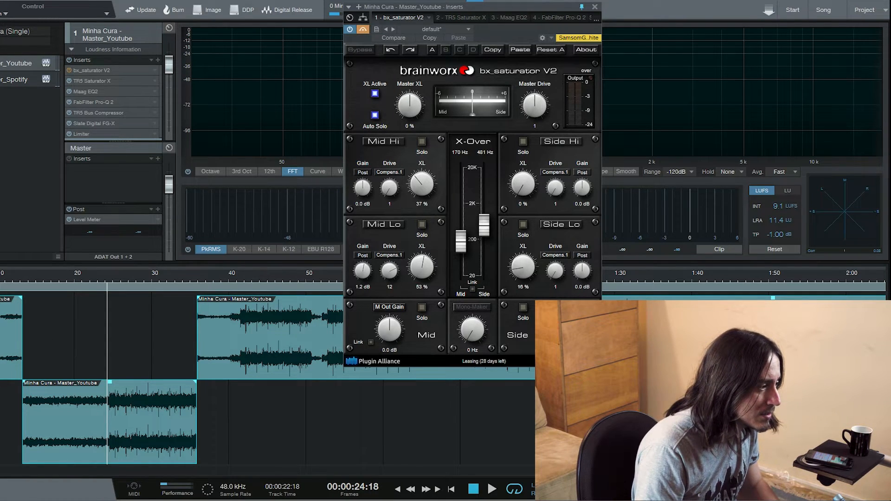
{"action": "key", "text": "space"}
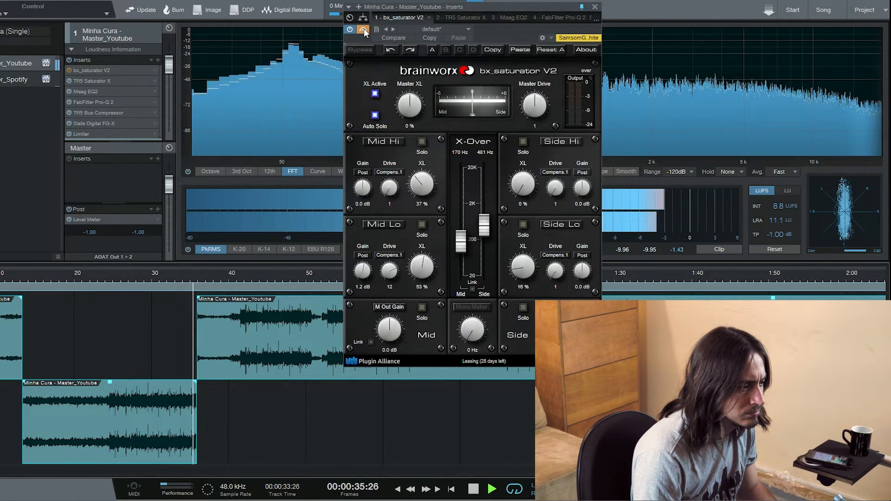
{"action": "key", "text": "space"}
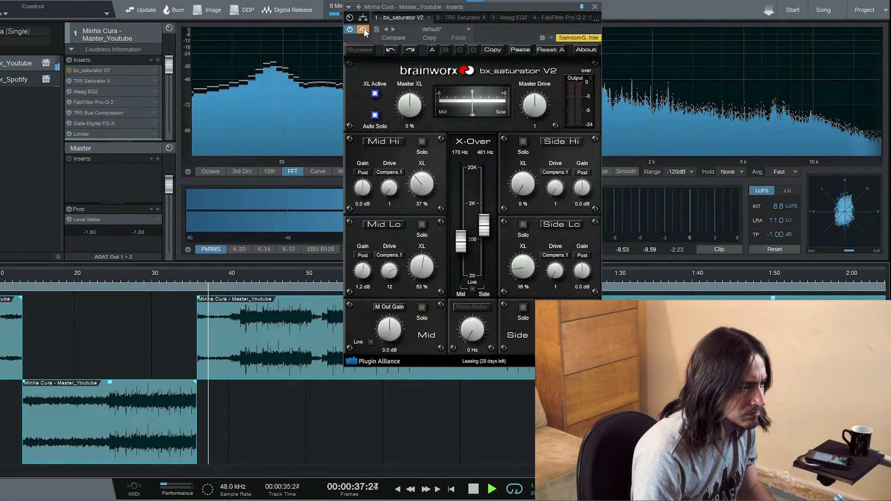
- Reactivate bx_saturator V2 and play the same passage to hear the saturated version
{"action": "left_click", "coordinate": [364, 30]}
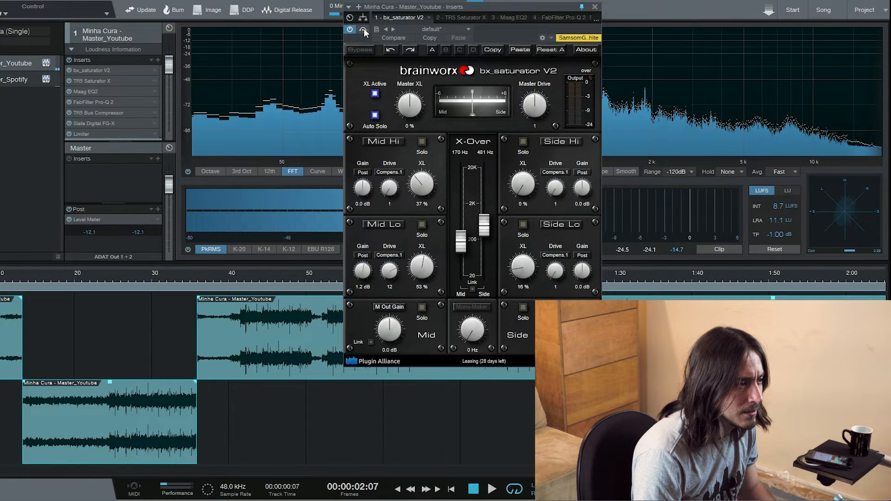
{"action": "key", "text": "space"}
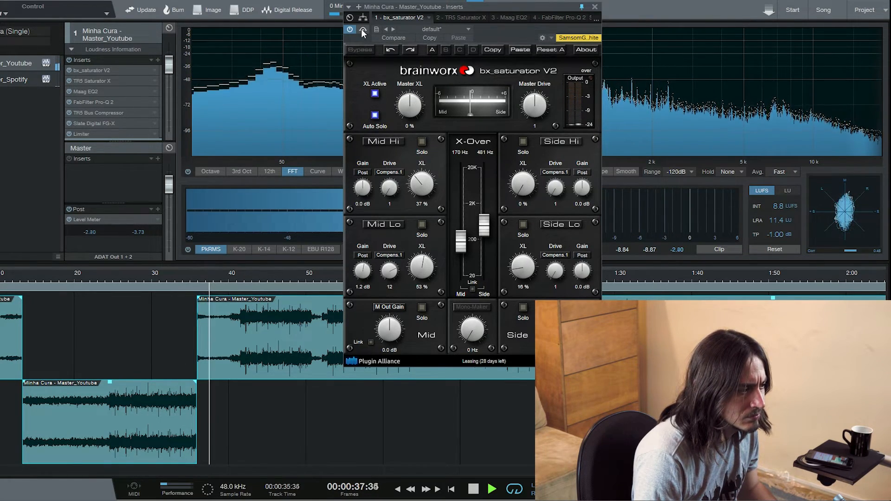
{"action": "key", "text": "space"}
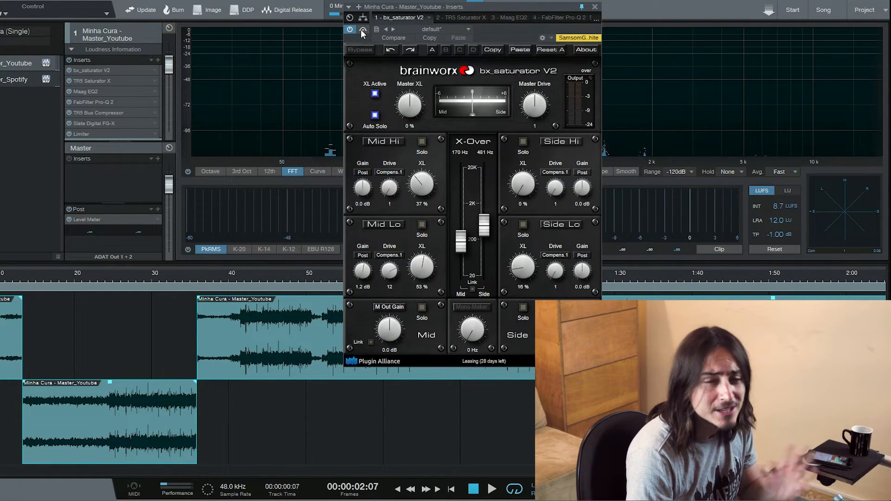
- Play the song from about 24 seconds and alternately bypass and reactivate bx_saturator V2 to compare the sound, ending with it active
{"action": "left_click", "coordinate": [109, 281]}
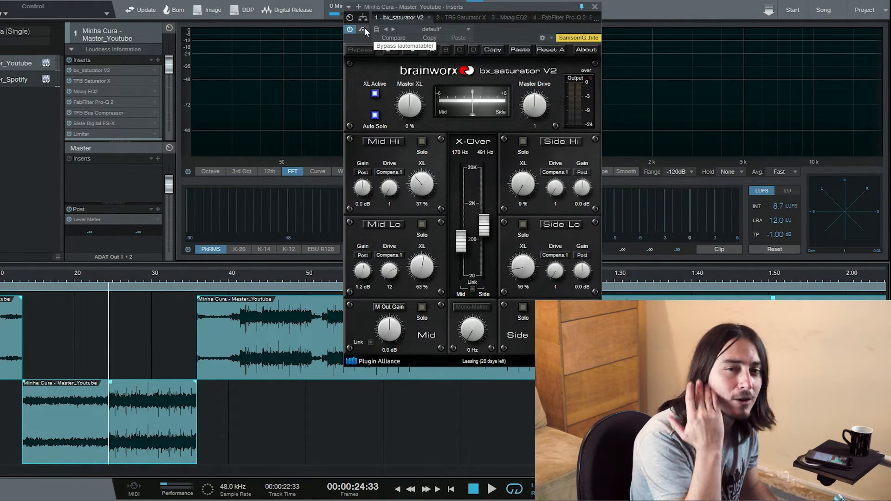
{"action": "key", "text": "space"}
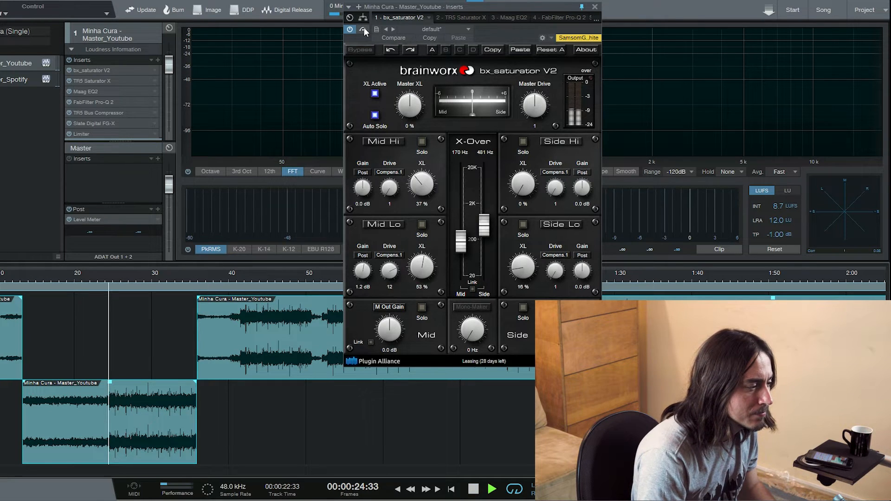
{"action": "left_click", "coordinate": [363, 29]}
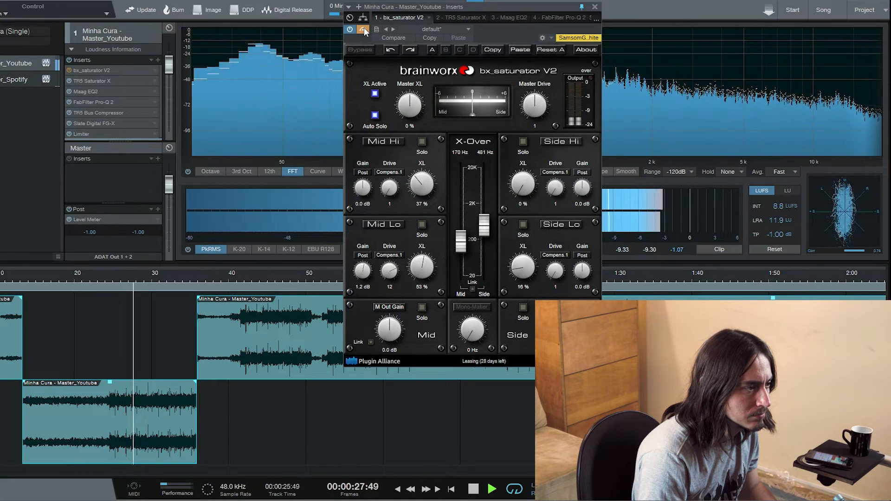
{"action": "left_click", "coordinate": [364, 28]}
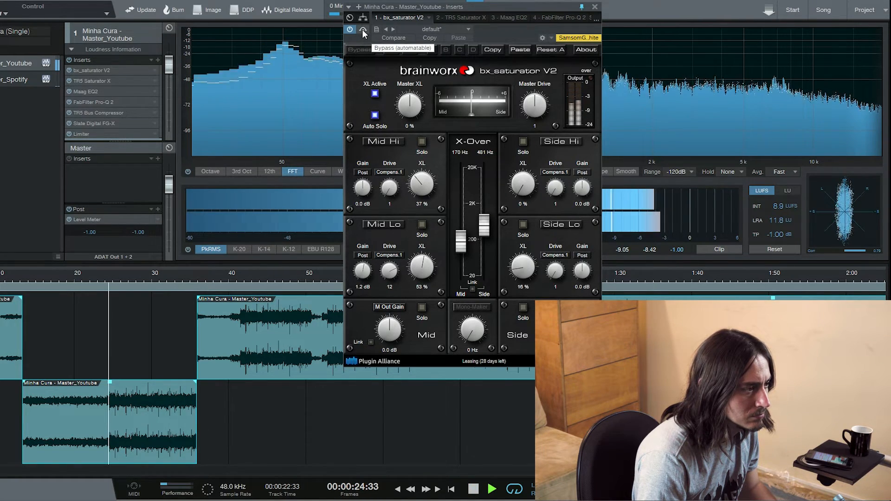
{"action": "left_click", "coordinate": [362, 29]}
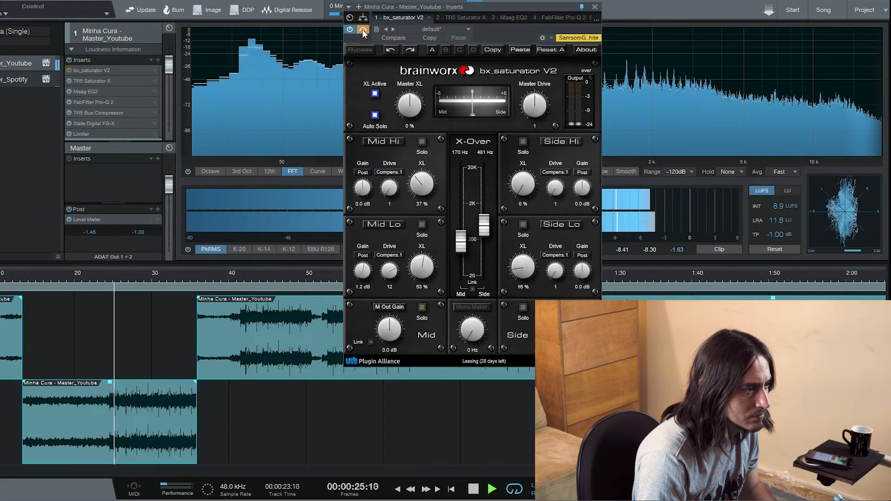
{"action": "left_click", "coordinate": [363, 29]}
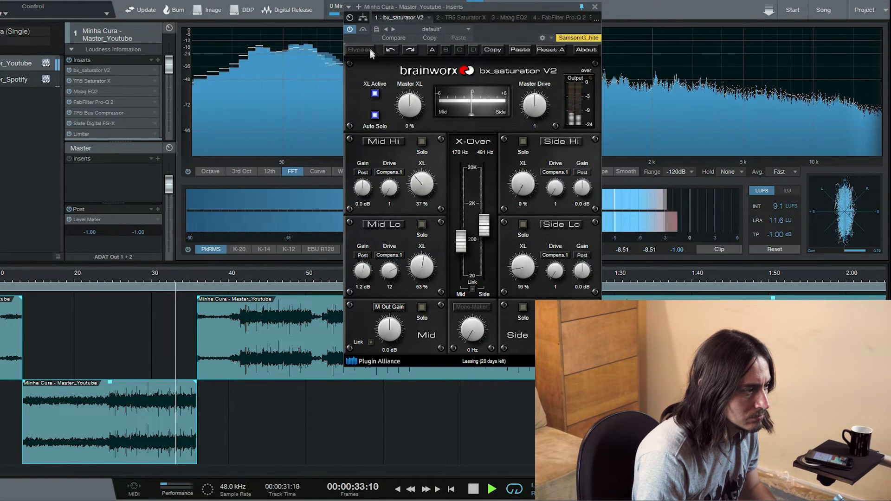
{"action": "left_click", "coordinate": [365, 29]}
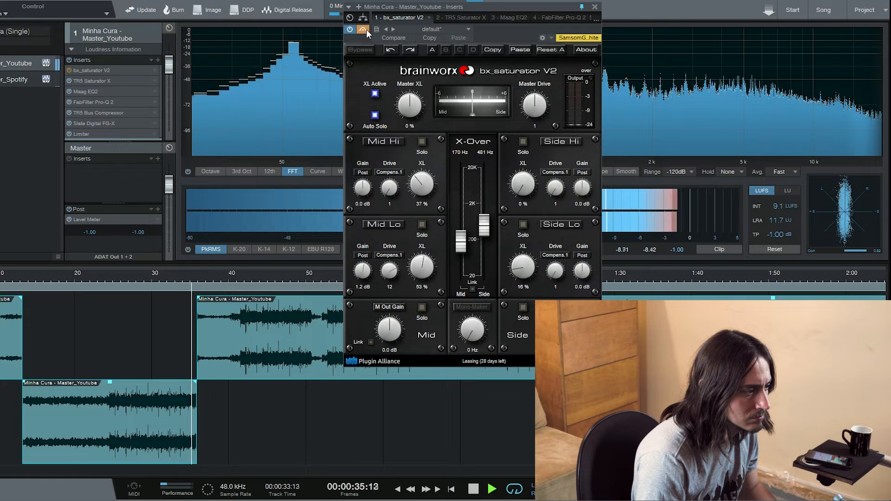
{"action": "left_click", "coordinate": [366, 29]}
{"action": "key", "text": "space"}
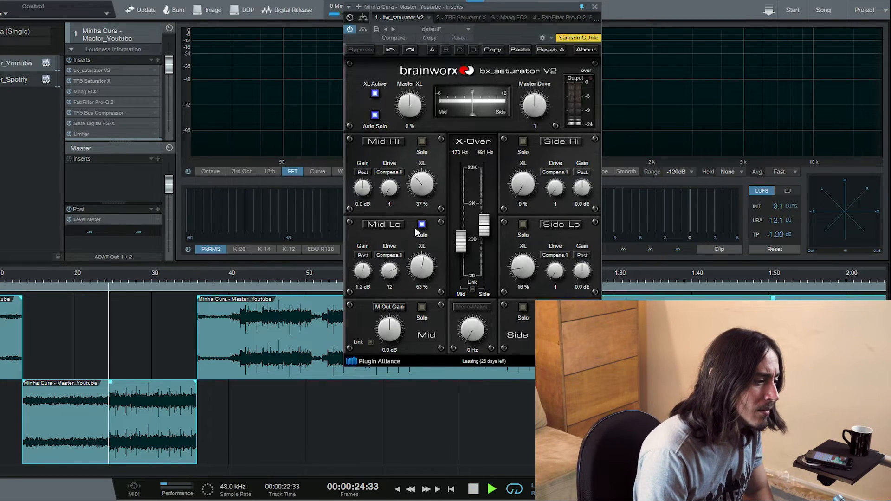
- Listen to the soloed Mid Lo band from about 24 seconds, release its solo during playback, and stop the song
{"action": "key", "text": "space"}
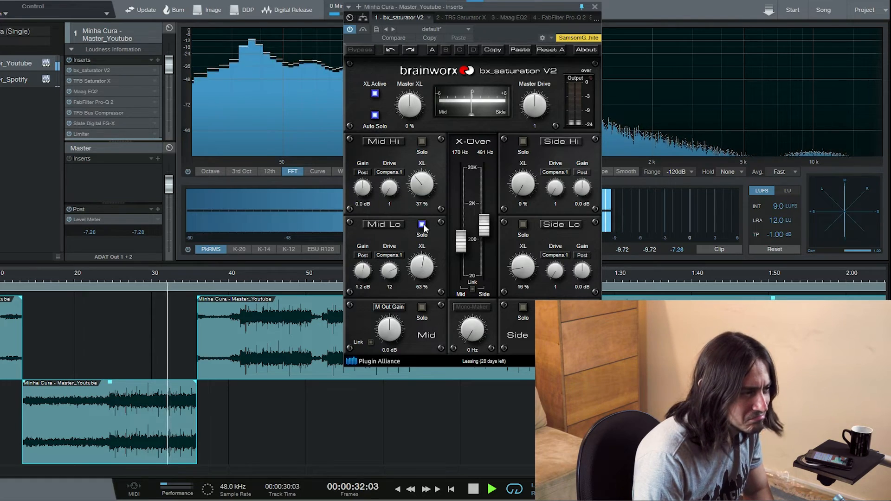
{"action": "left_click", "coordinate": [423, 224]}
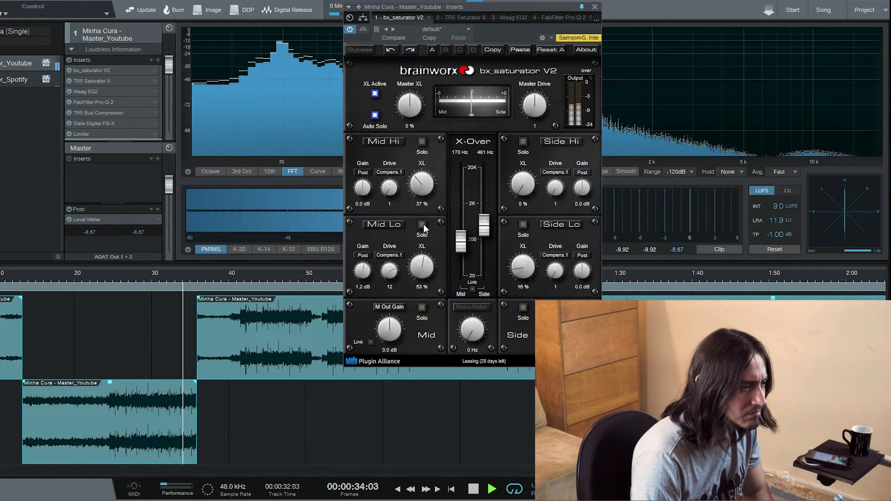
{"action": "key", "text": "space"}
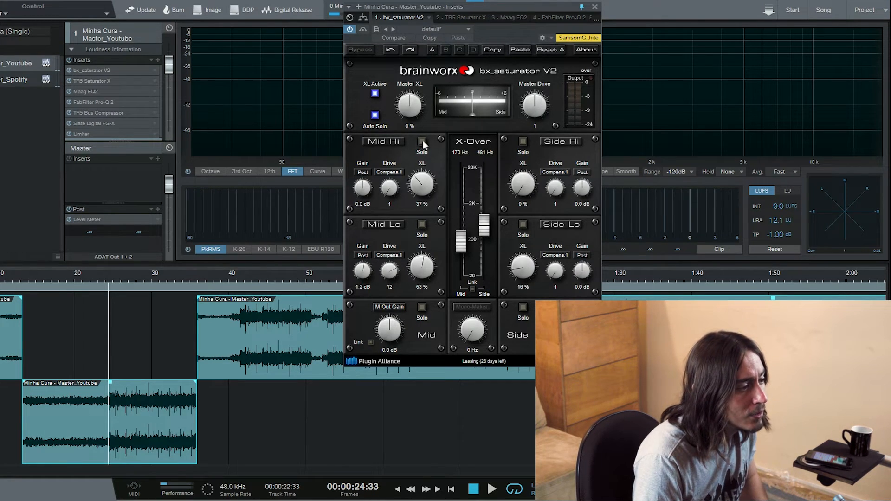
- Solo the Mid Hi band and switch its saturation off and on during playback to compare the sound
{"action": "left_click", "coordinate": [422, 142]}
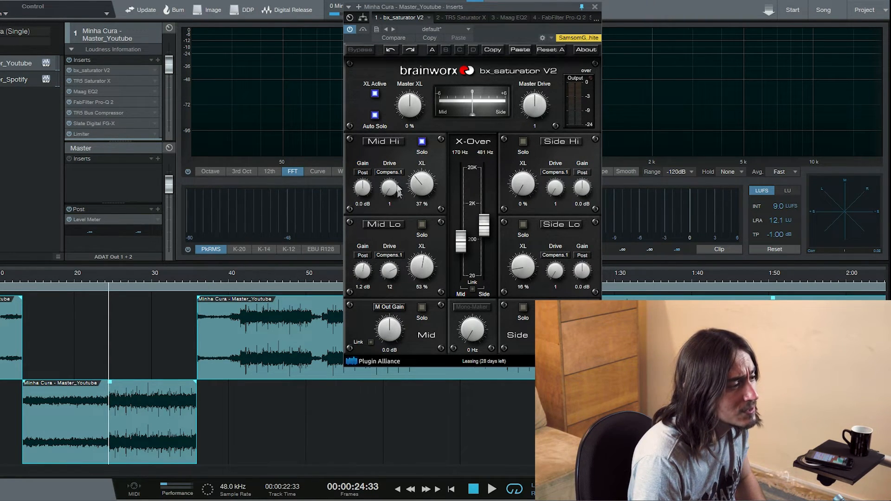
{"action": "left_click", "coordinate": [386, 140]}
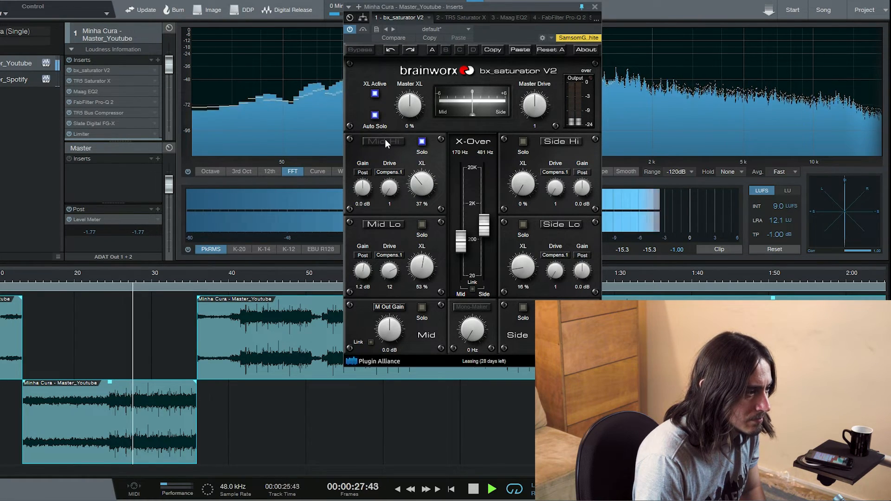
{"action": "left_click", "coordinate": [385, 140]}
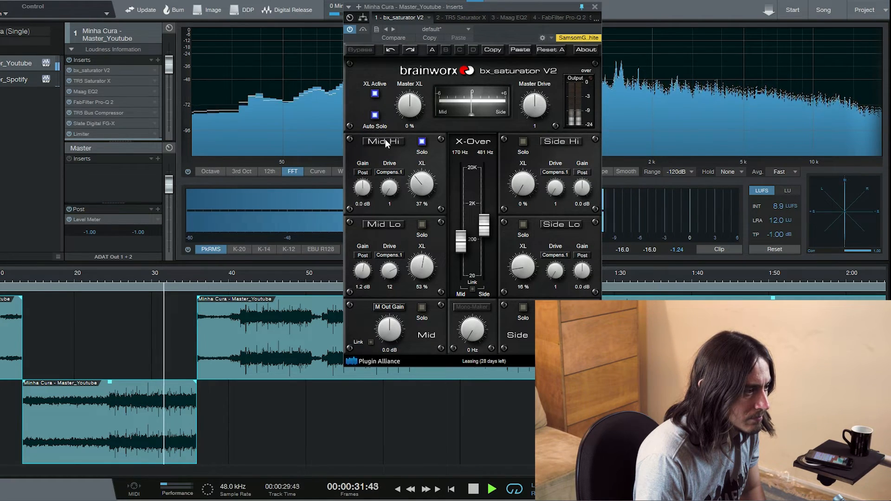
{"action": "left_click", "coordinate": [385, 140]}
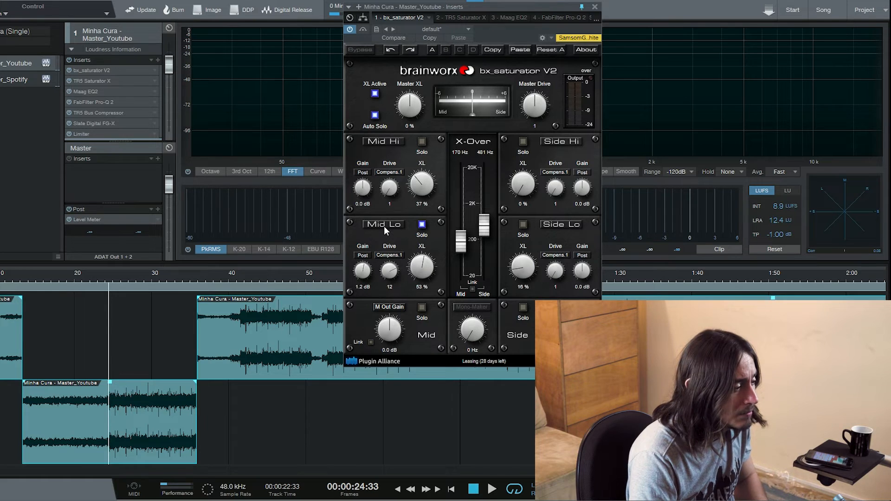
- Play the soloed Mid Lo band while switching its saturation off and on, stop playback, and release the solo
{"action": "key", "text": "space"}
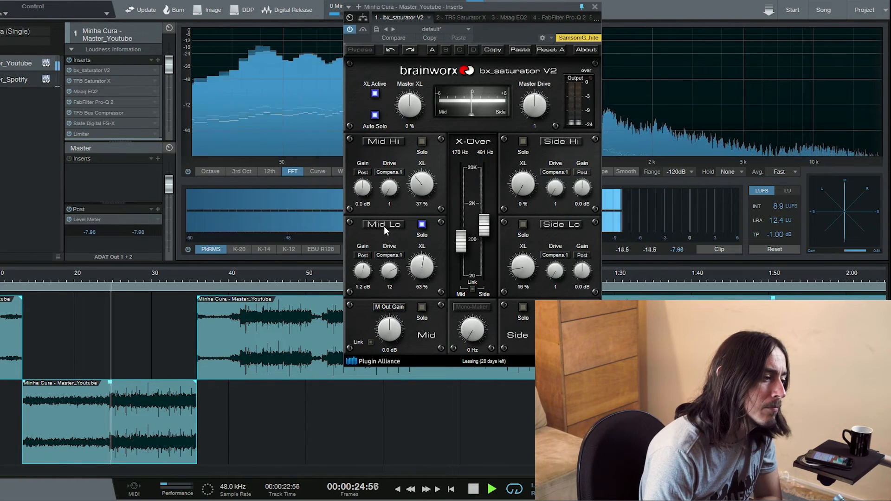
{"action": "left_click", "coordinate": [384, 226]}
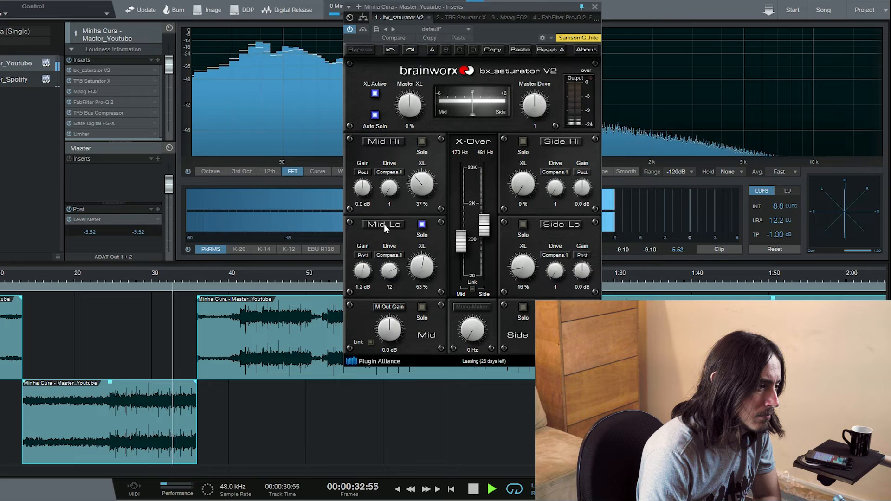
{"action": "left_click", "coordinate": [384, 225]}
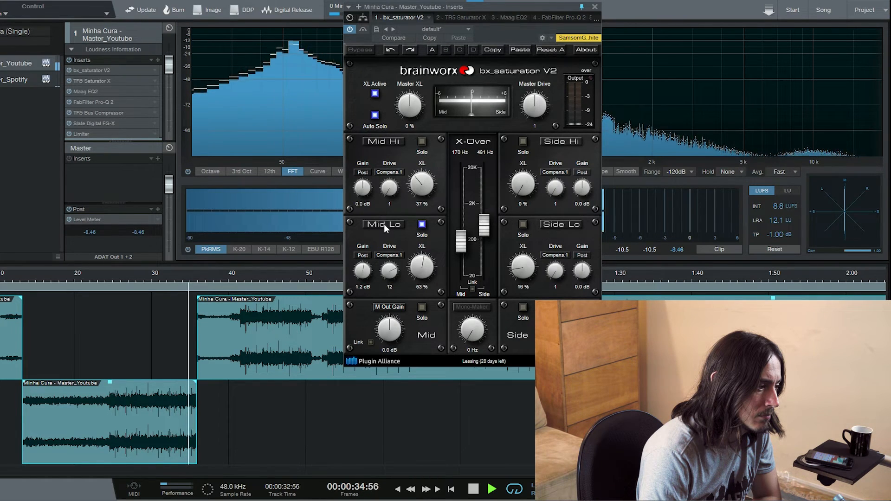
{"action": "key", "text": "space"}
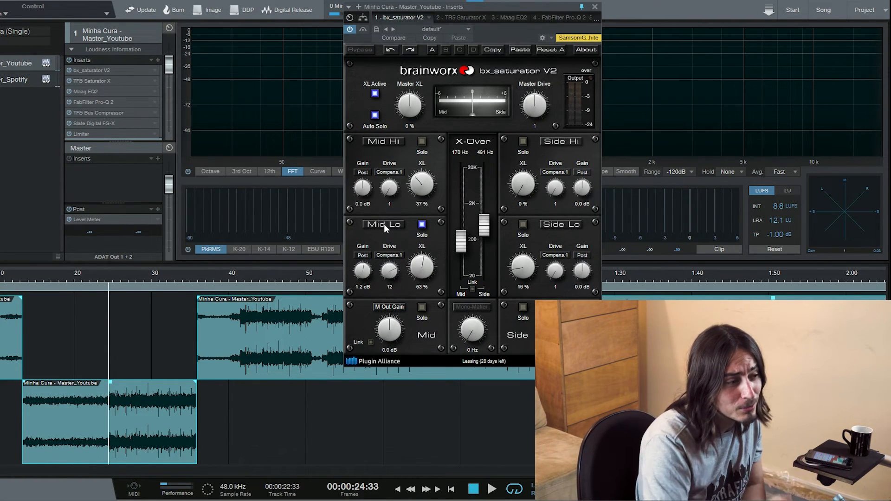
{"action": "left_click", "coordinate": [422, 226]}
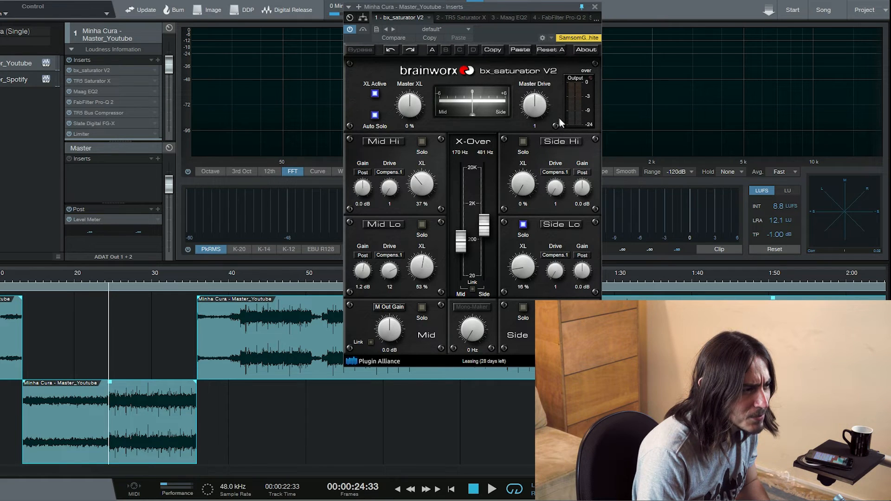
- Move the bx_saturator V2 window off the analyzer, audition the soloed Side Lo band from about 1:27, and release its solo
{"action": "left_click_drag", "start_coordinate": [532, 10], "coordinate": [295, 0]}
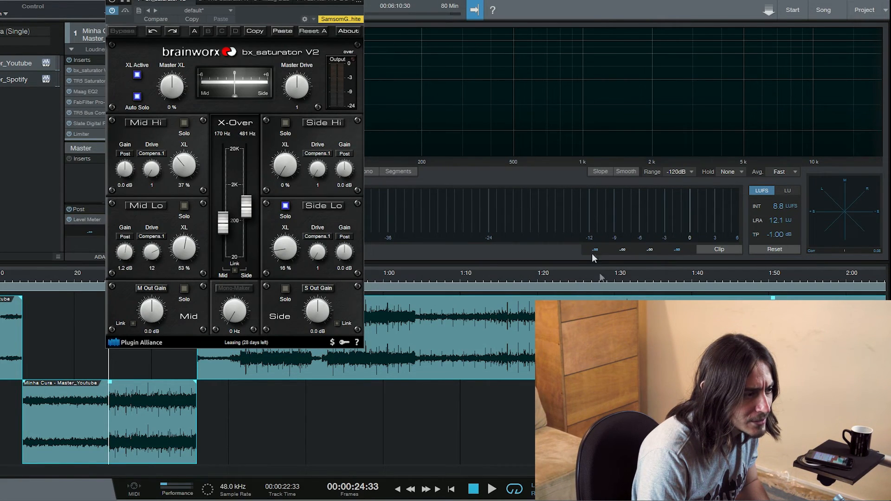
{"action": "left_click", "coordinate": [593, 274]}
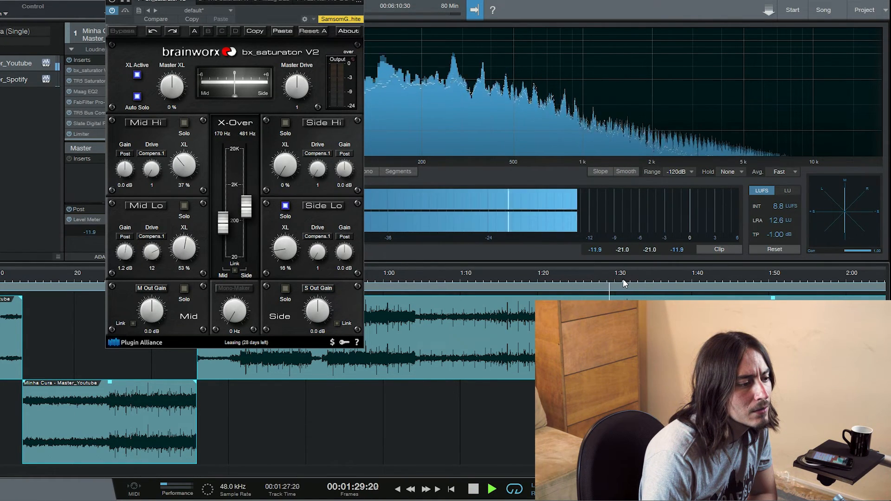
{"action": "left_click", "coordinate": [285, 206]}
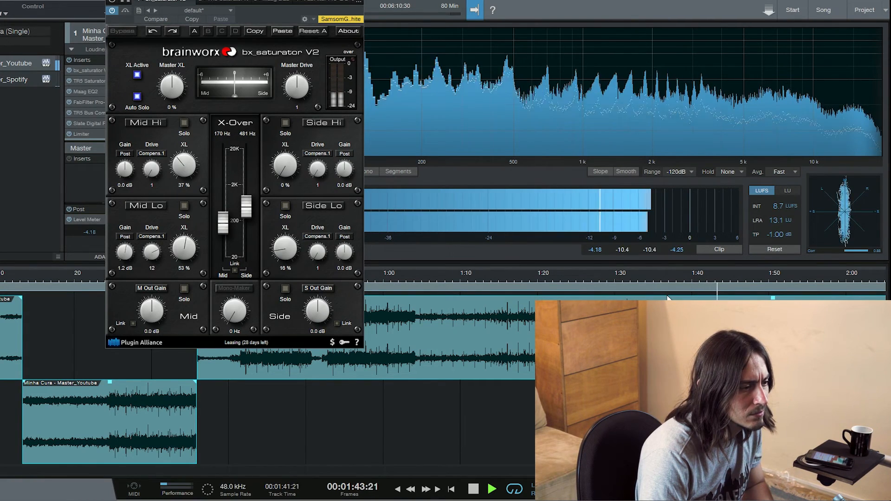
{"action": "key", "text": "space"}
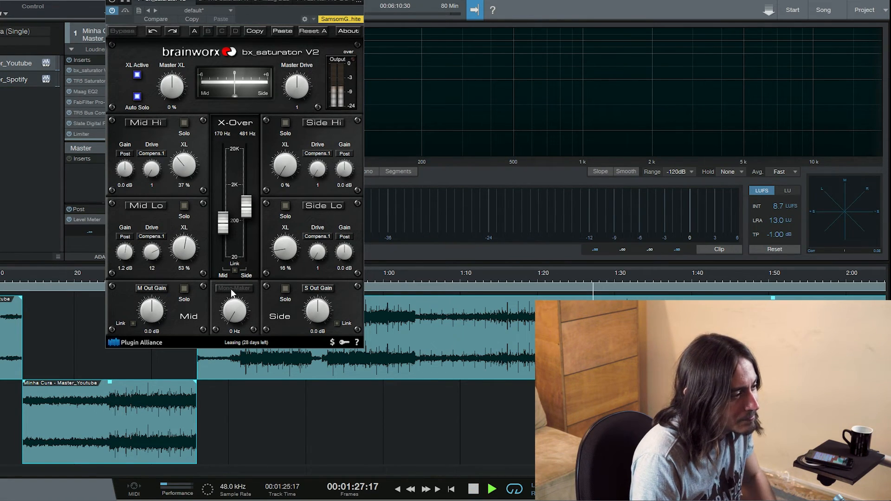
- Enable the Mono-Maker, raise it to 22.0 kHz during playback, and replay the song from about 1:29
{"action": "key", "text": "space"}
{"action": "left_click", "coordinate": [231, 289]}
{"action": "left_click_drag", "start_coordinate": [232, 318], "coordinate": [229, 294]}
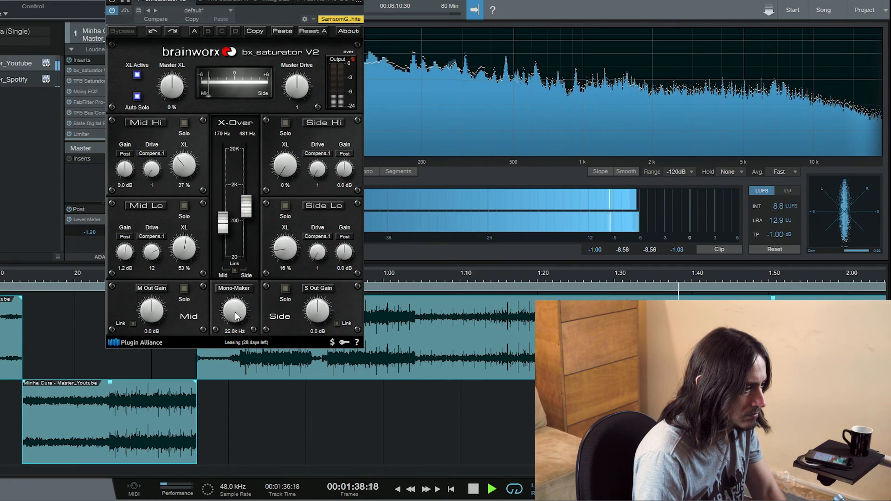
{"action": "left_click", "coordinate": [614, 274]}
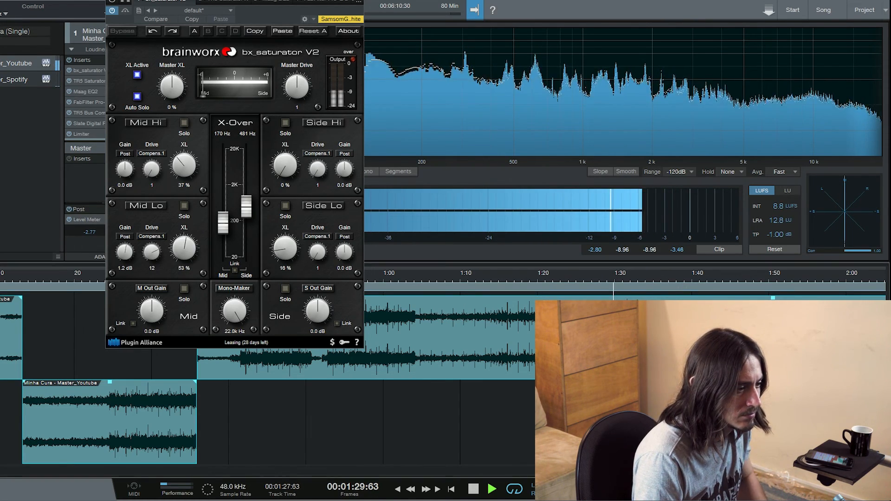
{"action": "key", "text": "space"}
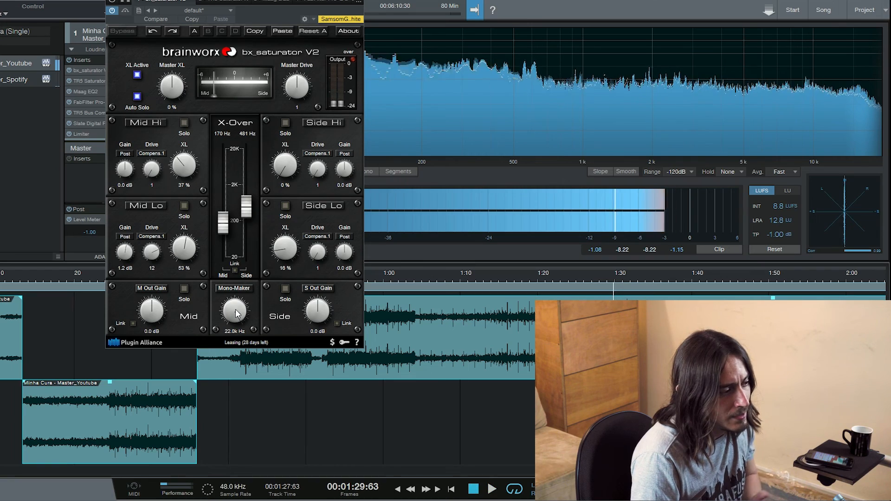
- Check the Mono-Maker with the side channel soloed and lower its frequency to about 1.5 kHz
{"action": "left_click_drag", "start_coordinate": [236, 310], "coordinate": [236, 310]}
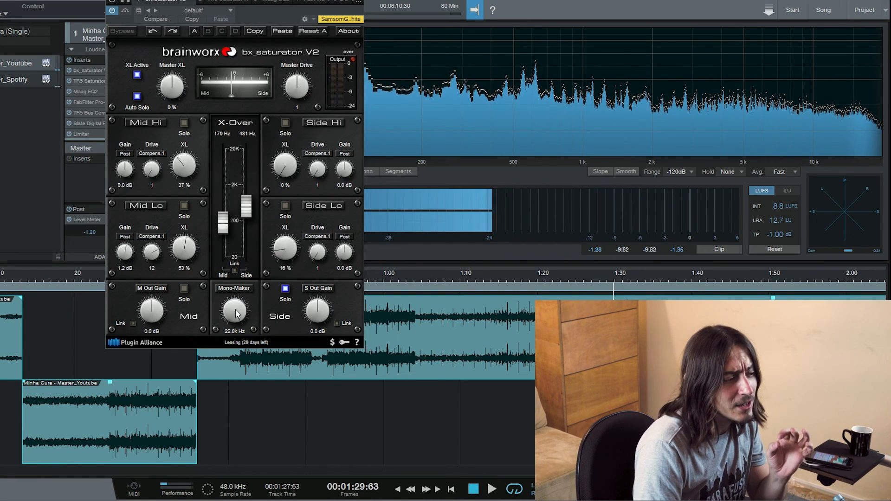
{"action": "left_click", "coordinate": [286, 289]}
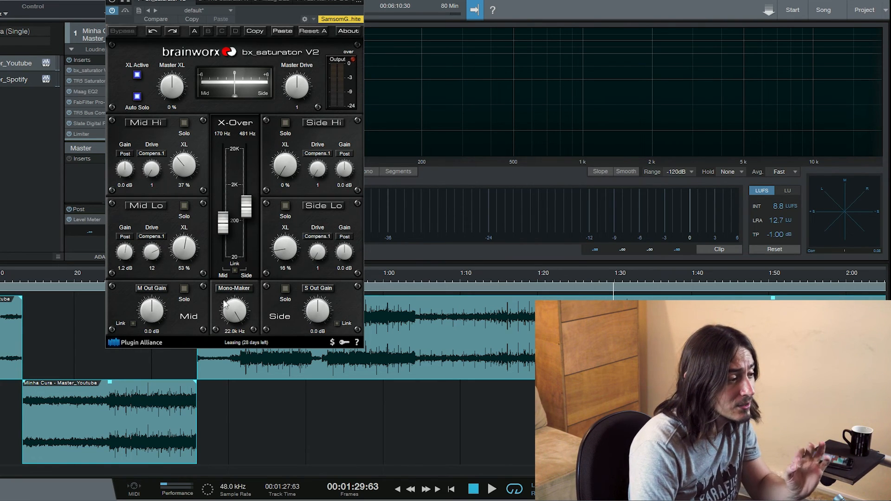
{"action": "left_click_drag", "start_coordinate": [233, 333], "coordinate": [239, 351]}
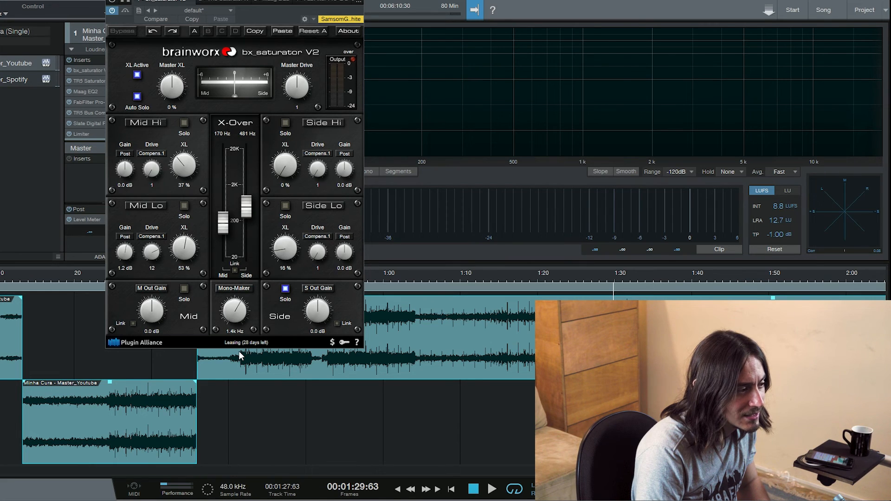
- Play from about 1:27, switch the Mono-Maker off to compare the stereo image, and reset its frequency to 0 Hz
{"action": "left_click", "coordinate": [589, 277]}
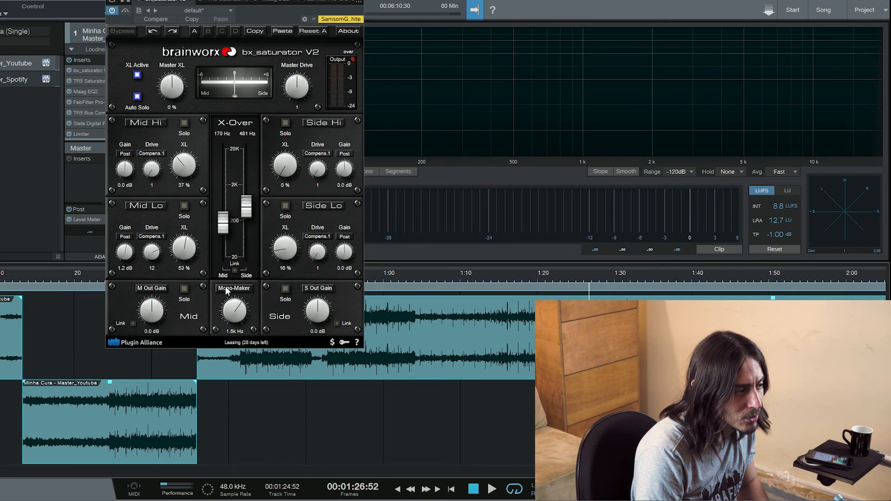
{"action": "key", "text": "space"}
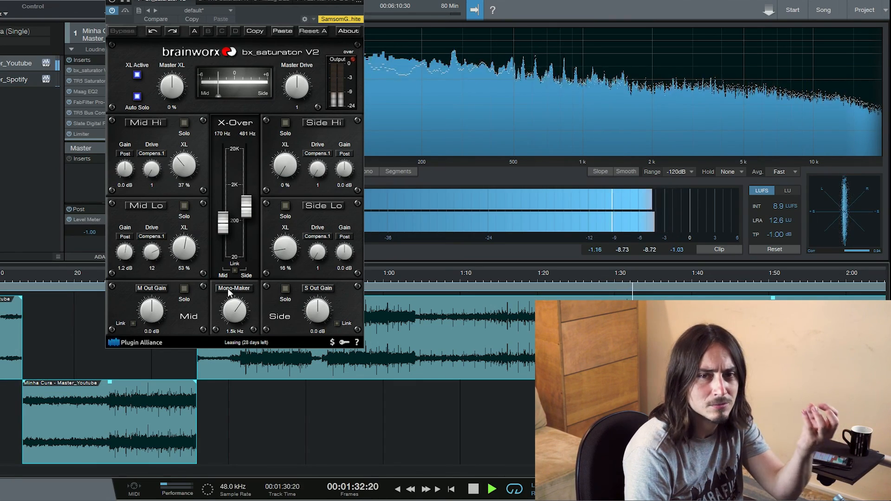
{"action": "left_click", "coordinate": [228, 289]}
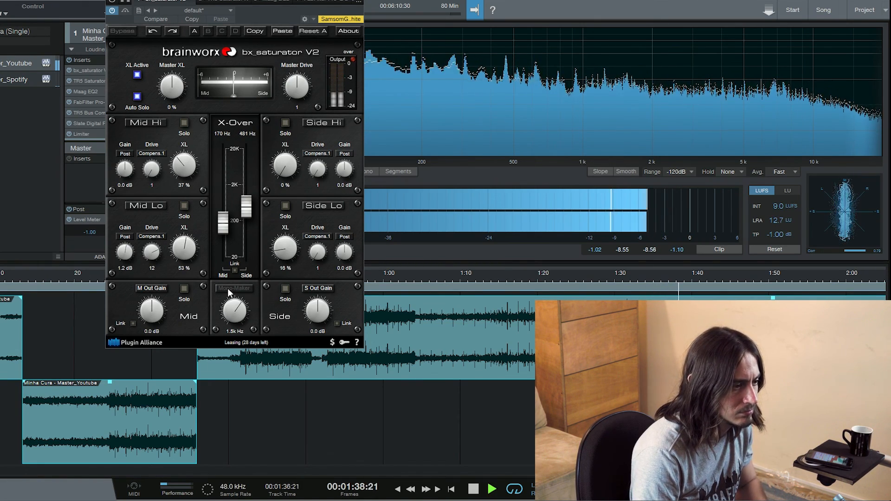
{"action": "key", "text": "space"}
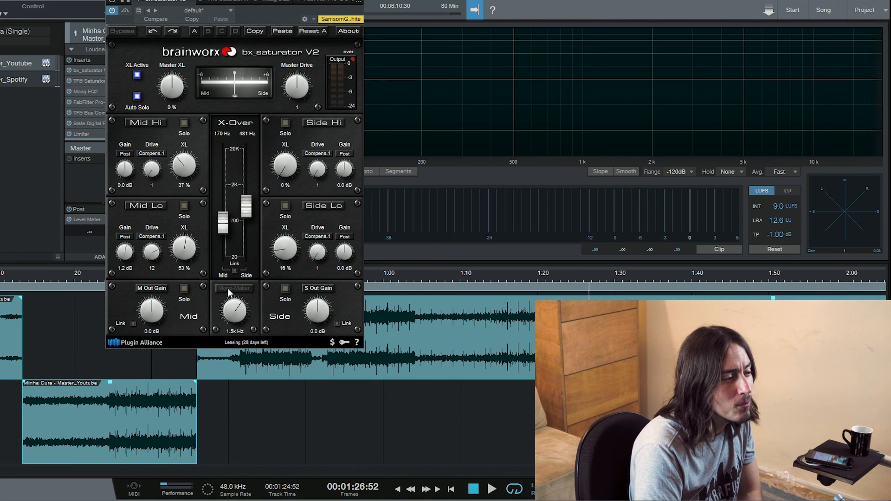
{"action": "left_click_drag", "start_coordinate": [235, 302], "coordinate": [223, 398]}
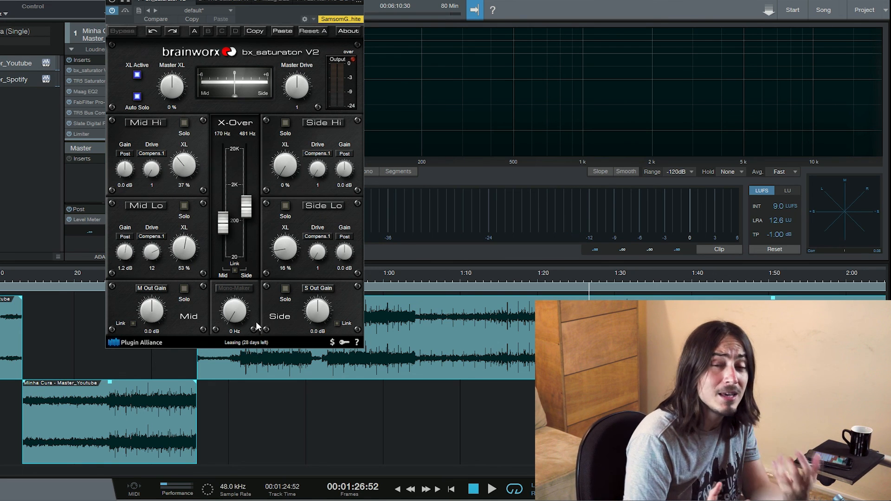